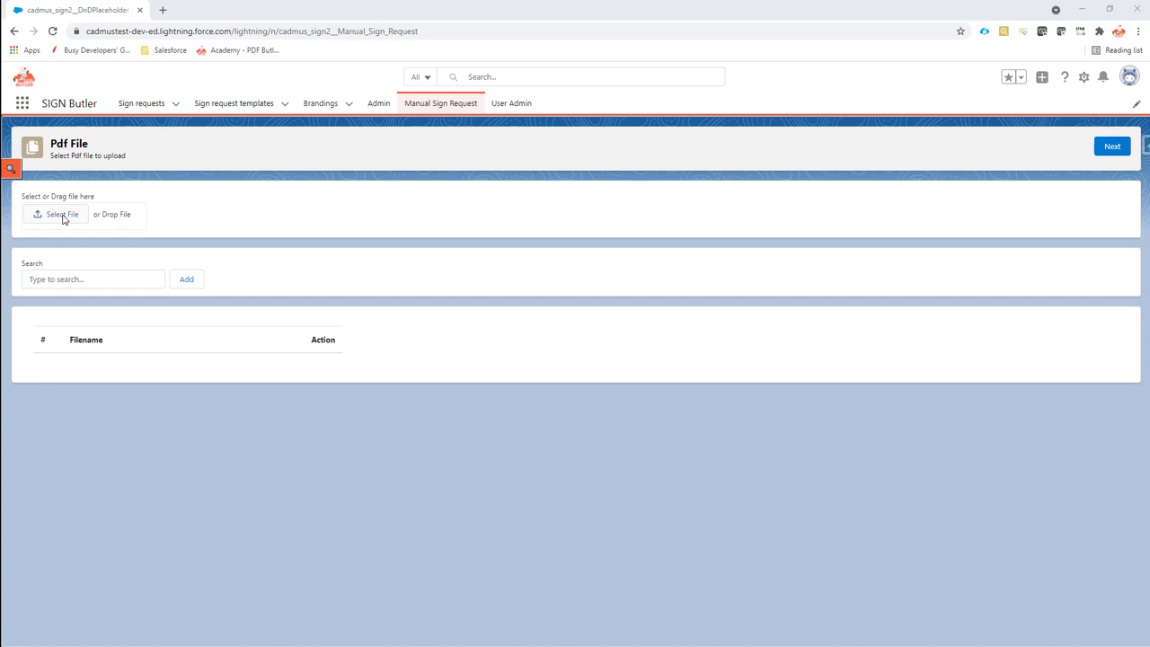
Step: Upload Car Quote - Rhino Cars.pdf and General Terms & Conditions - Rhino Cars.pdf, and continue to placing the signature placeholders
{"action": "left_click", "coordinate": [63, 218]}
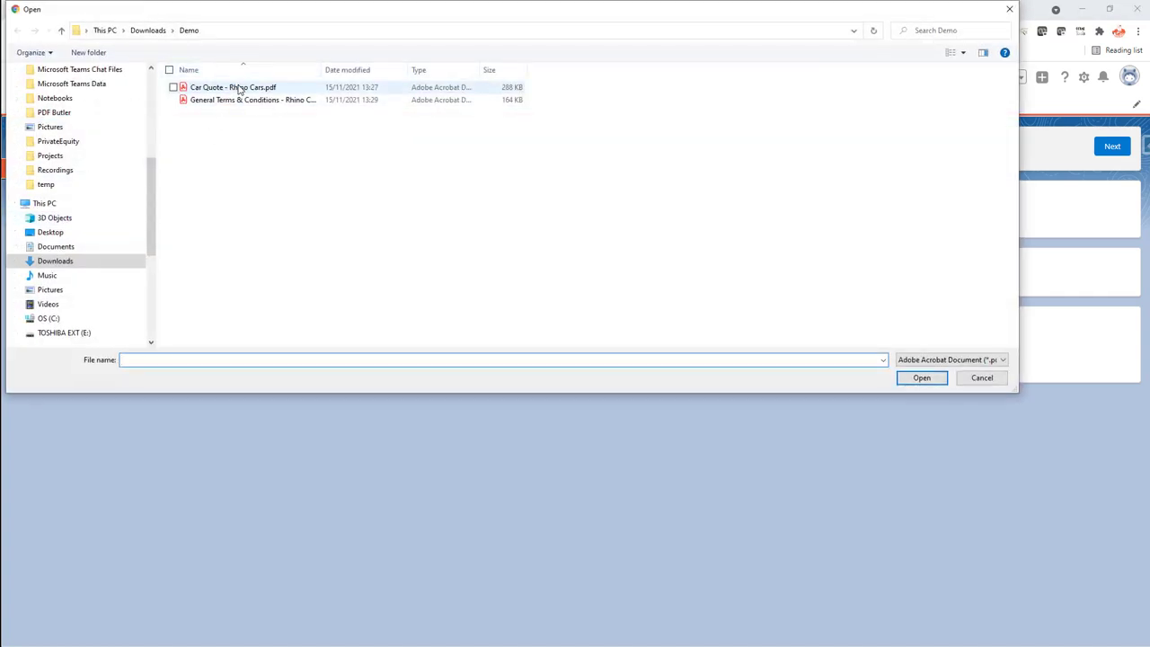
{"action": "left_click", "coordinate": [240, 89]}
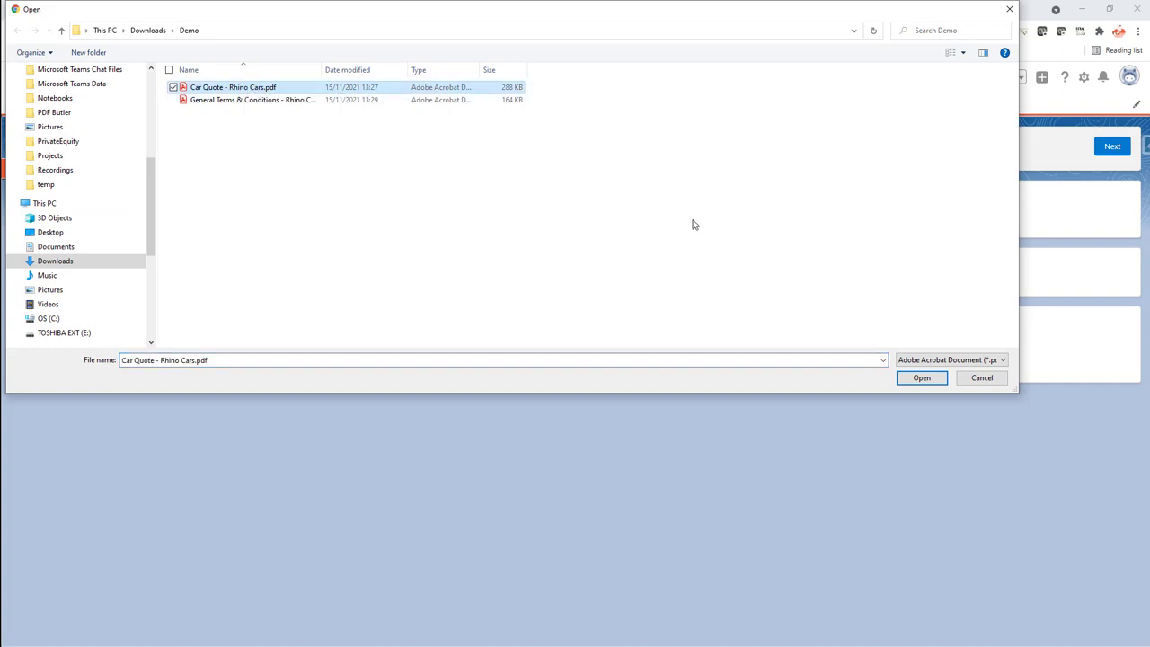
{"action": "left_click", "coordinate": [916, 378]}
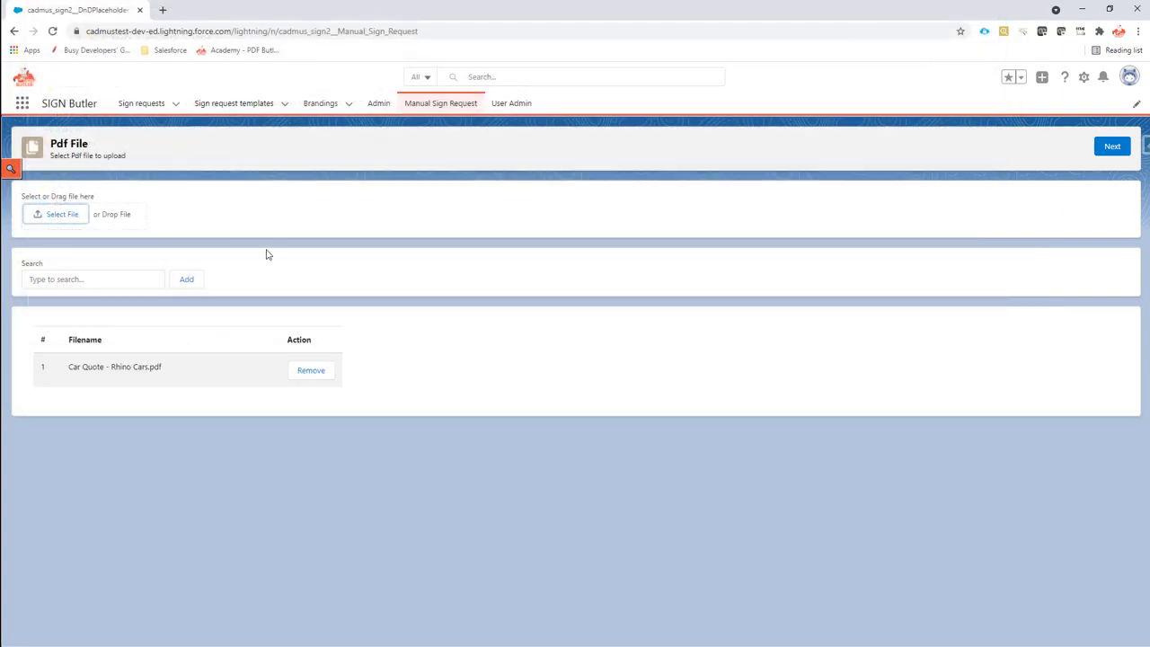
{"action": "left_click", "coordinate": [71, 218]}
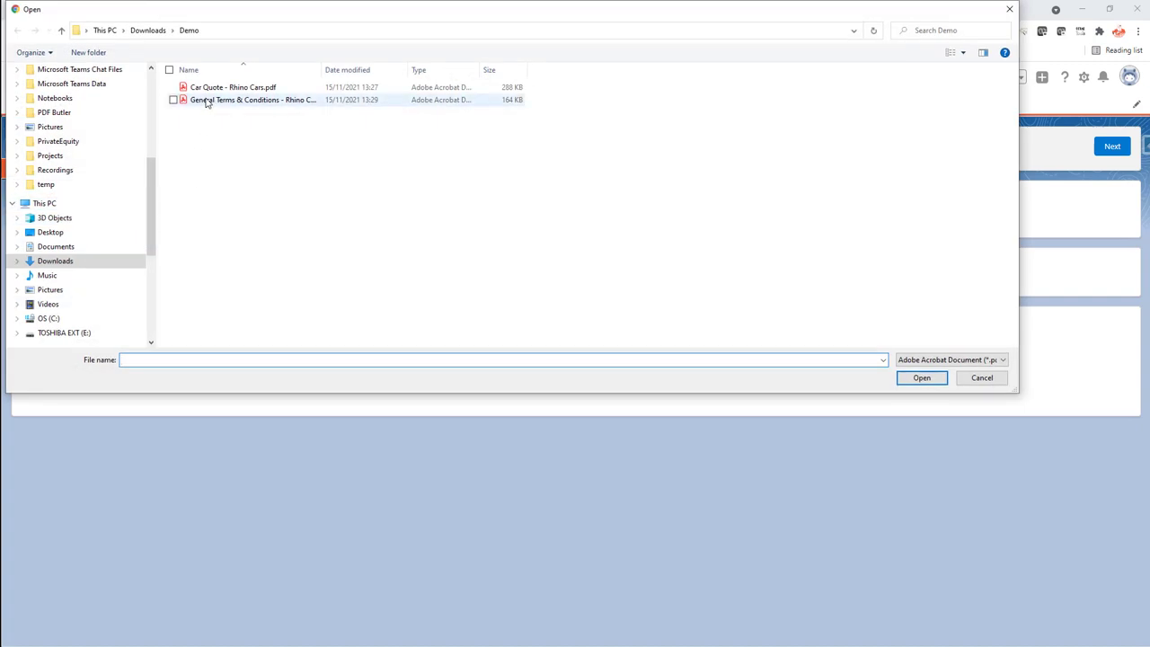
{"action": "left_click", "coordinate": [208, 101]}
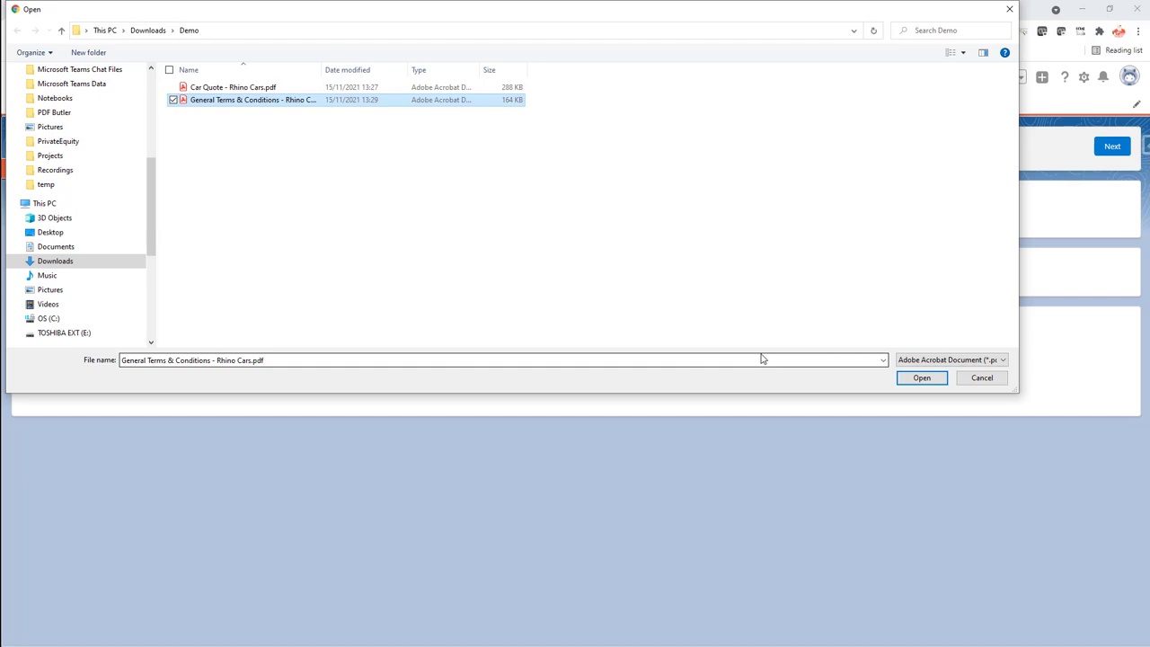
{"action": "left_click", "coordinate": [920, 378]}
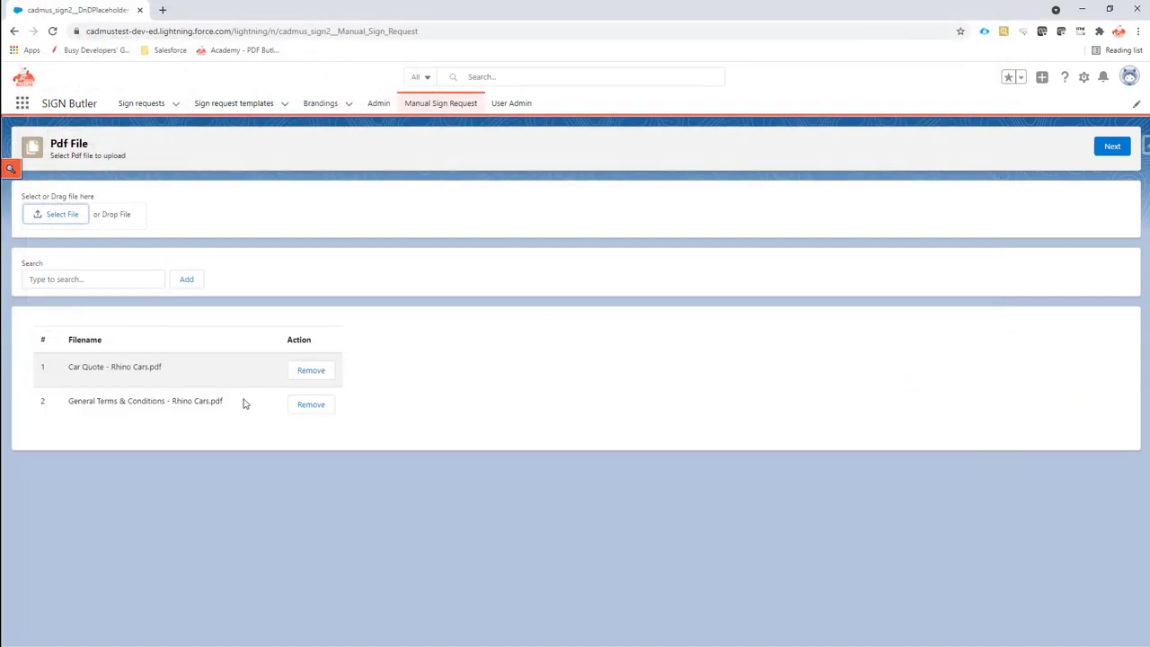
{"action": "left_click", "coordinate": [1114, 147]}
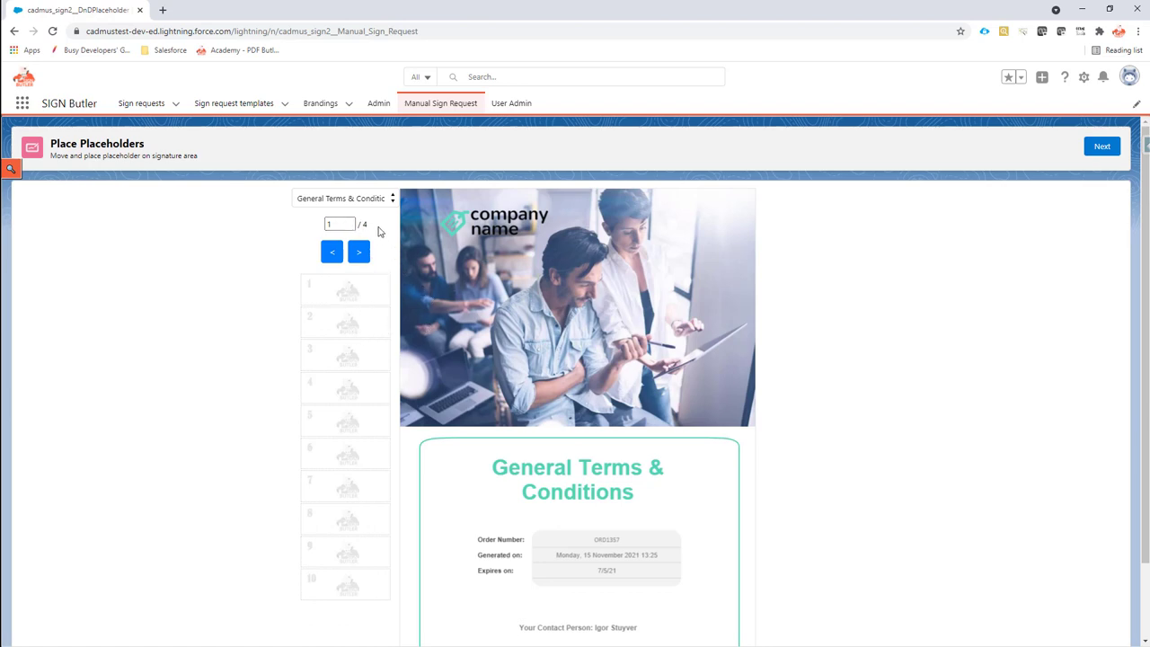
Step: On page 5 of Car Quote - Rhino Cars.pdf, place placeholder 1 below the customer's signature label and placeholder 2 below the company representative's
{"action": "left_click", "coordinate": [369, 199]}
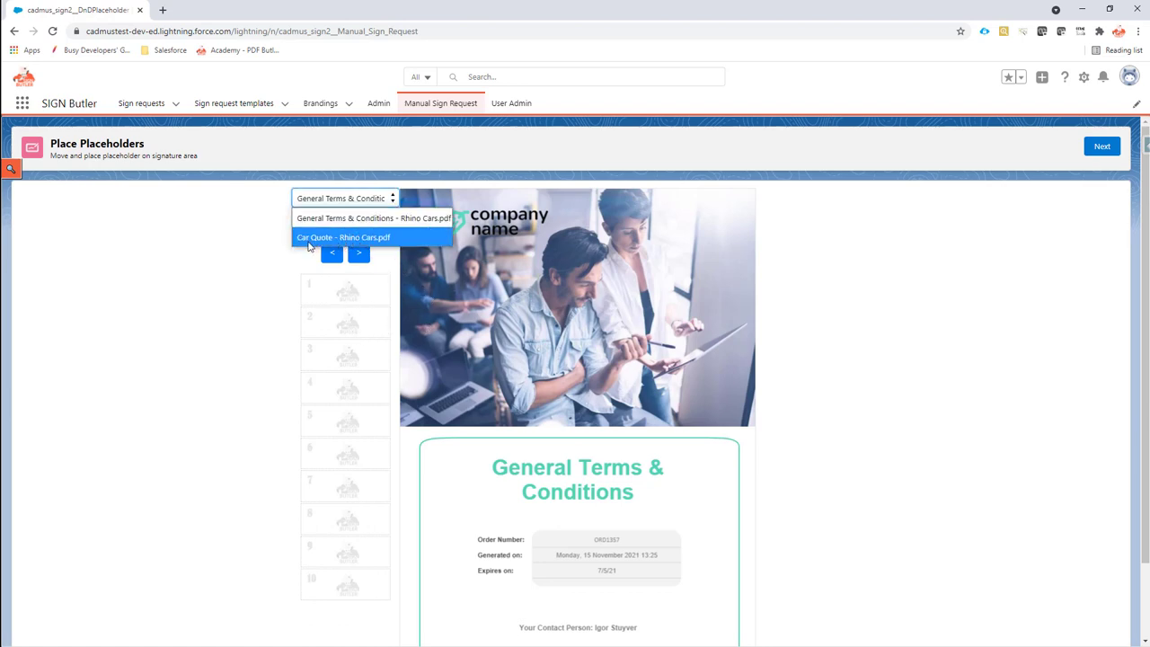
{"action": "left_click", "coordinate": [306, 241]}
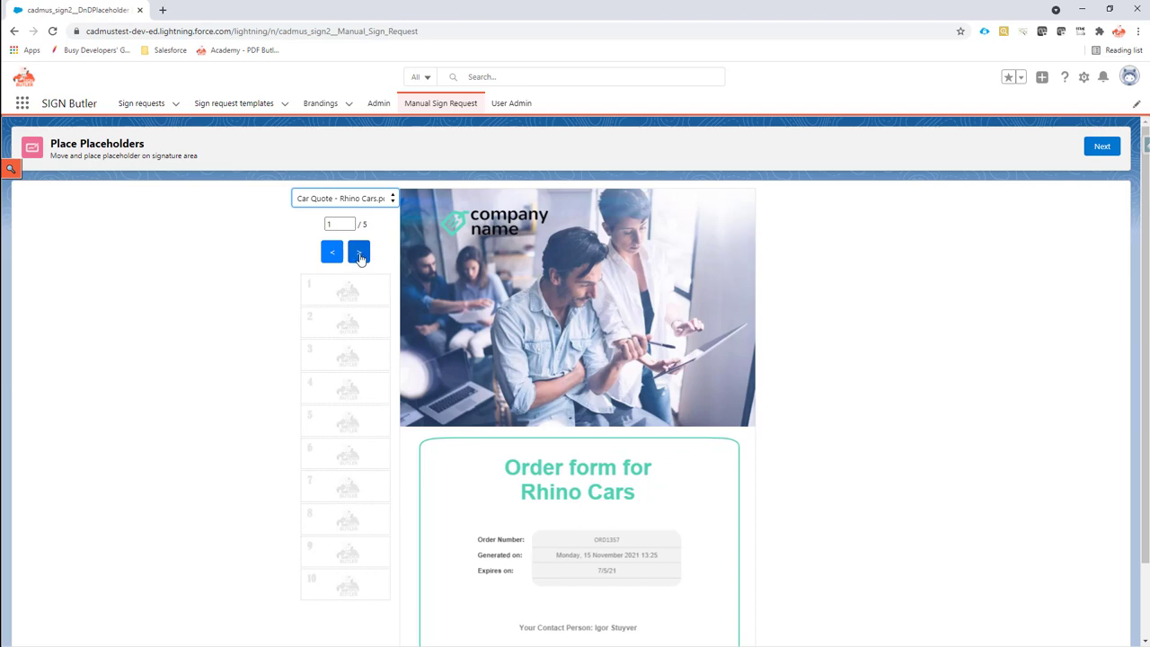
{"action": "left_click", "coordinate": [359, 254]}
{"action": "left_click", "coordinate": [360, 254]}
{"action": "left_click", "coordinate": [360, 254]}
{"action": "left_click", "coordinate": [360, 254]}
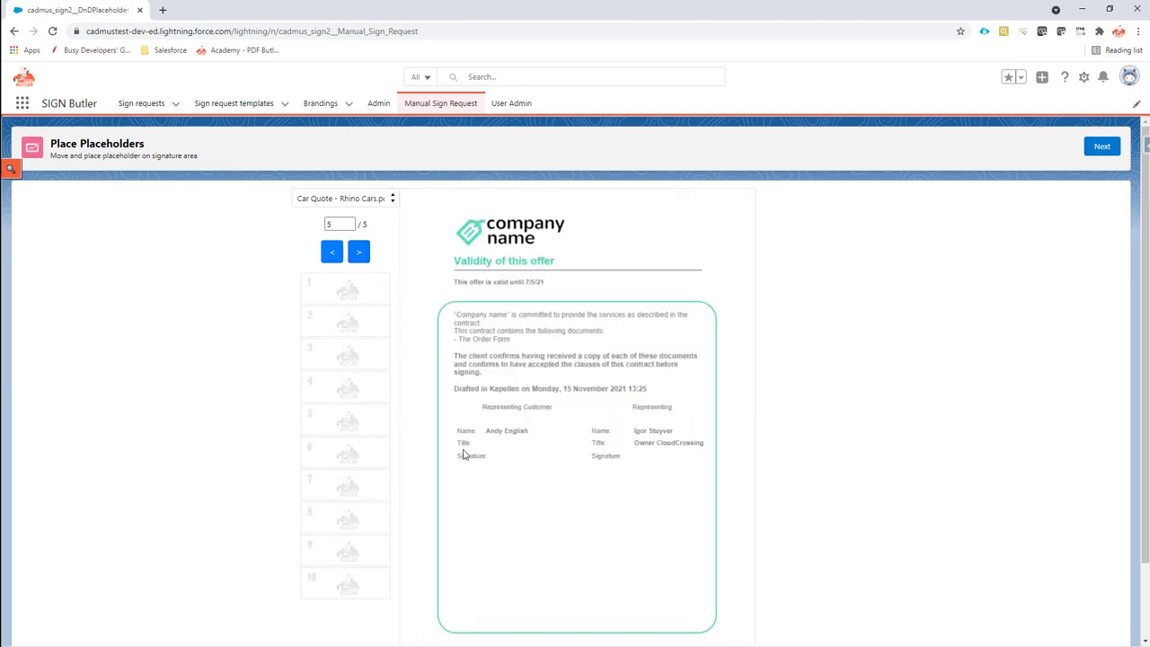
{"action": "mouse_move", "coordinate": [342, 289]}
{"action": "left_mouse_down"}
{"action": "mouse_move", "coordinate": [452, 454]}
{"action": "mouse_move", "coordinate": [496, 482]}
{"action": "left_mouse_up"}
{"action": "mouse_move", "coordinate": [332, 316]}
{"action": "left_mouse_down"}
{"action": "mouse_move", "coordinate": [525, 404]}
{"action": "mouse_move", "coordinate": [606, 474]}
{"action": "mouse_move", "coordinate": [626, 475]}
{"action": "left_mouse_up"}
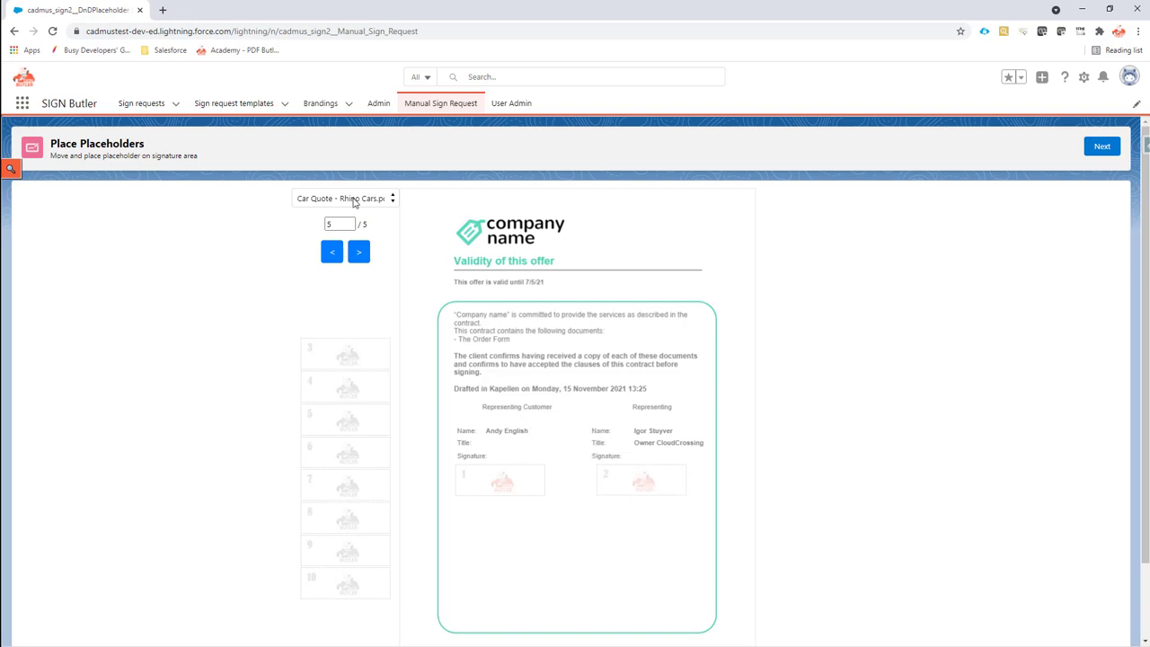
Step: On page 4 of General Terms & Conditions - Rhino Cars.pdf, place placeholders 1 and 2 below the customer's and company representative's signature labels
{"action": "left_click", "coordinate": [354, 201]}
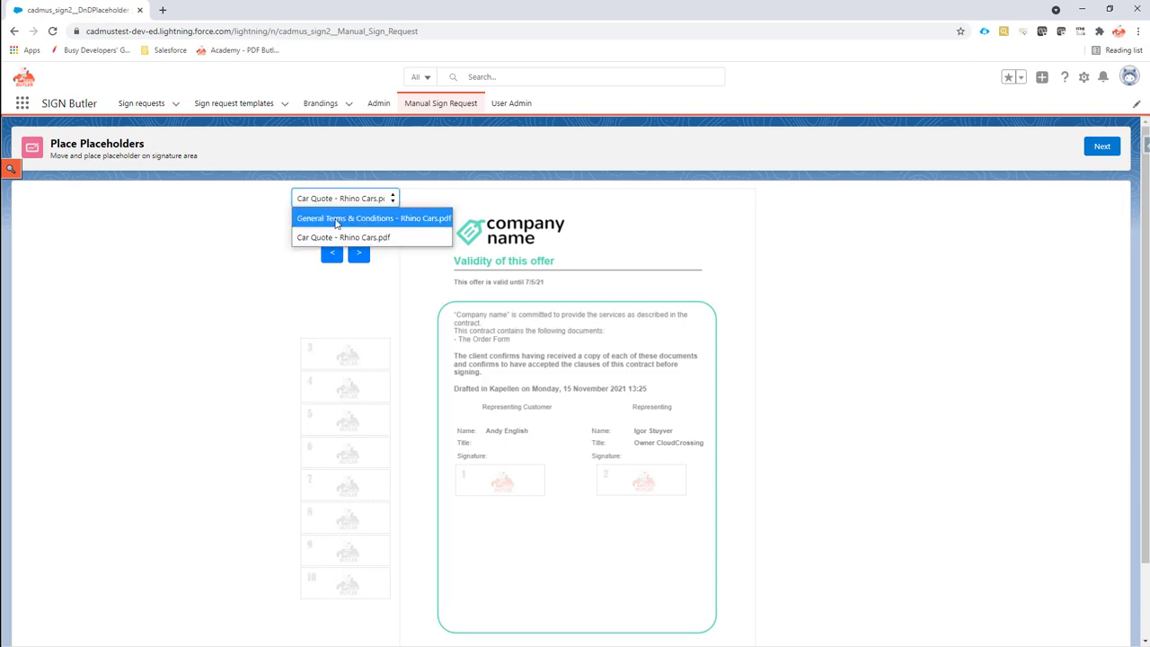
{"action": "left_click", "coordinate": [336, 221]}
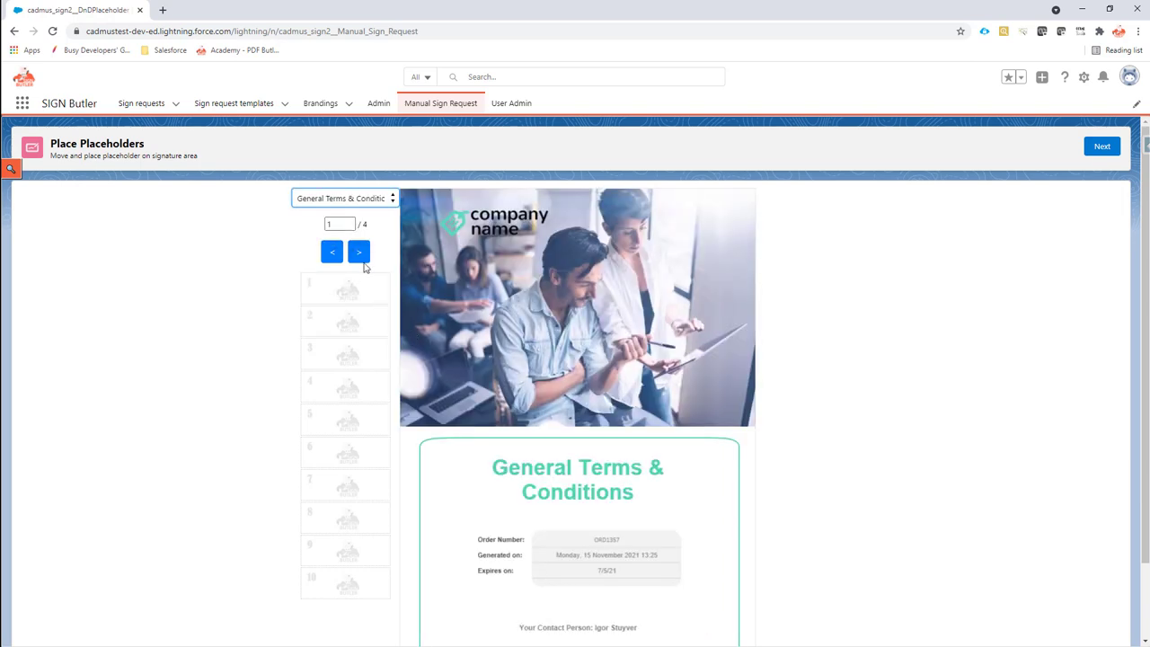
{"action": "left_click", "coordinate": [366, 257]}
{"action": "left_click", "coordinate": [365, 257]}
{"action": "left_click", "coordinate": [366, 257]}
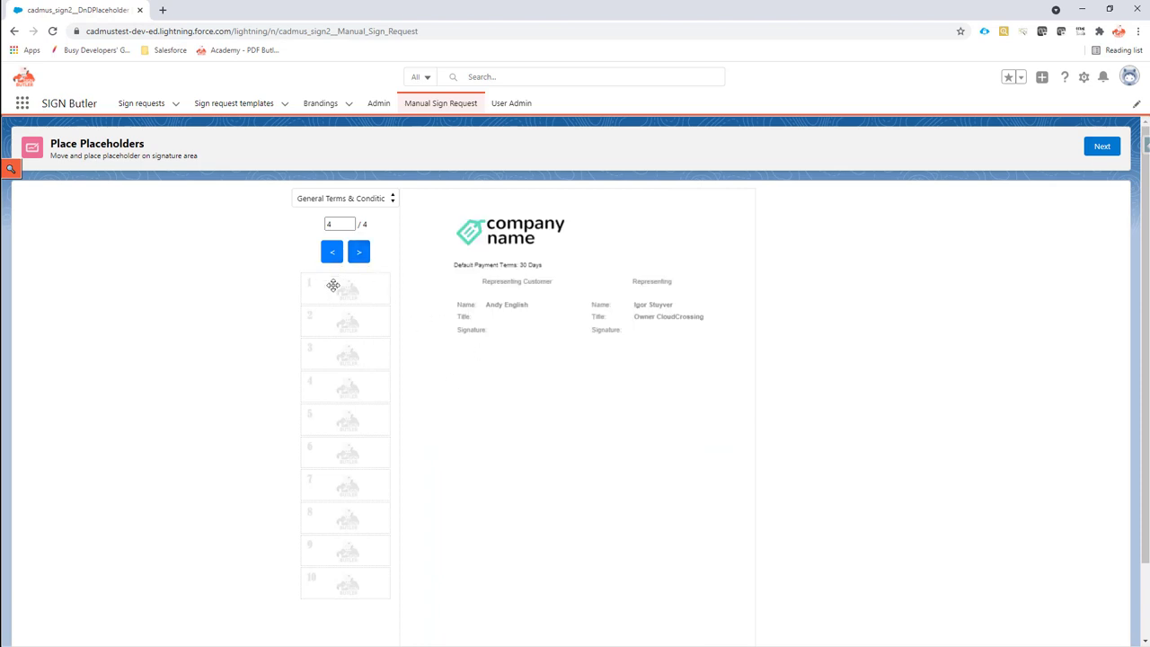
{"action": "mouse_move", "coordinate": [333, 286]}
{"action": "left_mouse_down"}
{"action": "mouse_move", "coordinate": [443, 346]}
{"action": "mouse_move", "coordinate": [493, 354]}
{"action": "left_mouse_up"}
{"action": "mouse_move", "coordinate": [365, 324]}
{"action": "left_mouse_down"}
{"action": "mouse_move", "coordinate": [504, 355]}
{"action": "mouse_move", "coordinate": [664, 362]}
{"action": "left_mouse_up"}
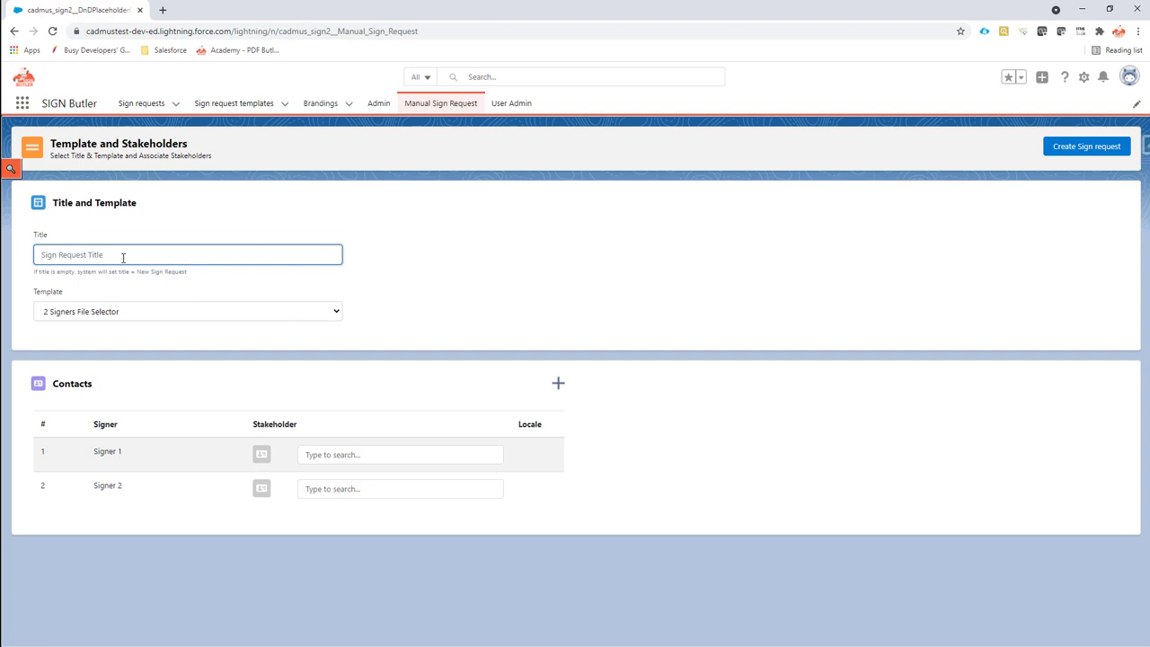
Step: Title the sign request "Demo Manual Sign Request"
{"action": "type", "text": "Demo Manual Sign Request"}
{"action": "left_click", "coordinate": [381, 455]}
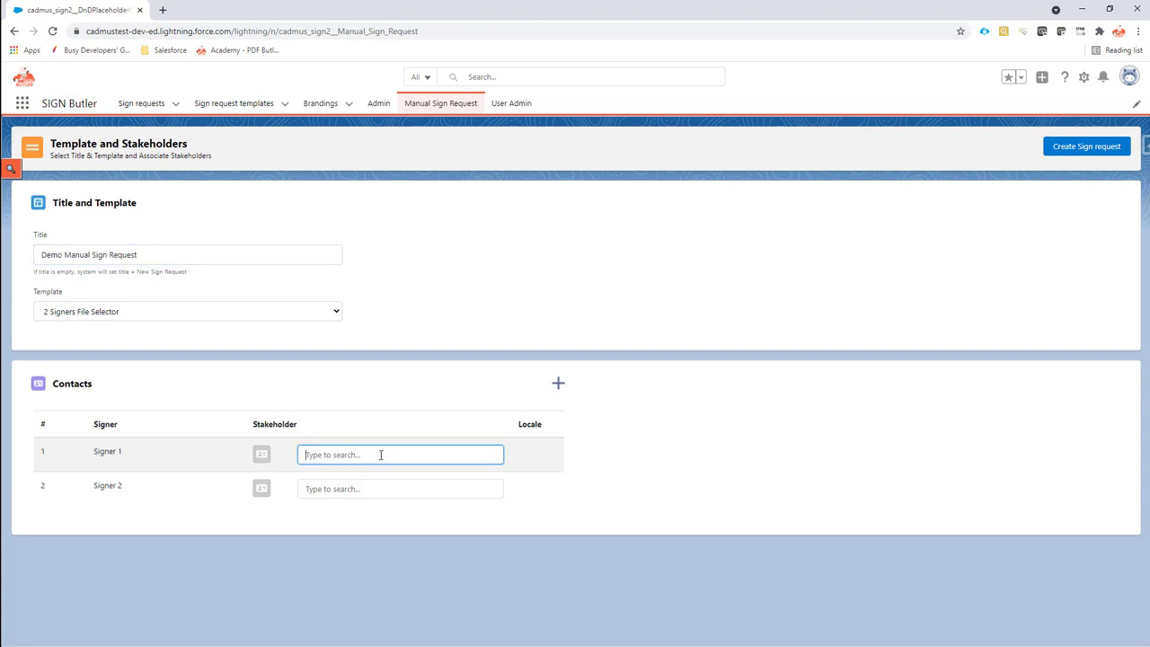
{"action": "type", "text": "andy"}
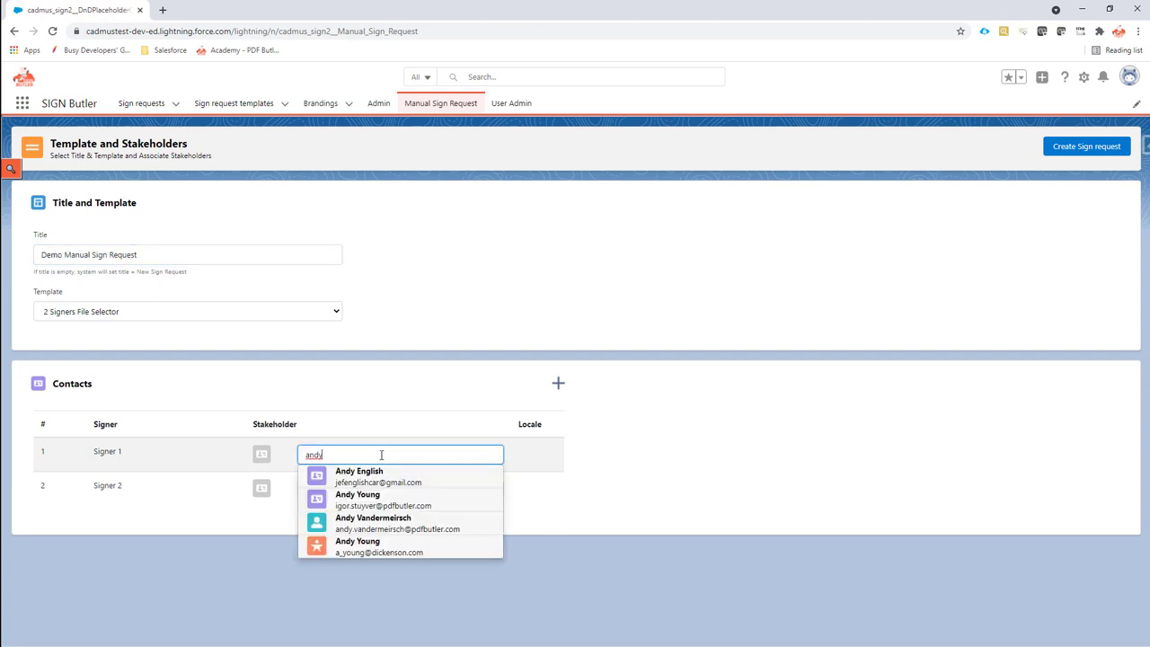
{"action": "left_click", "coordinate": [417, 477]}
{"action": "left_click_drag", "start_coordinate": [464, 456], "coordinate": [262, 454]}
{"action": "key", "text": "BackSpace"}
Step: Create and save a new contact with the signer's first name, last name and e-mail, with English as the language
{"action": "left_click", "coordinate": [558, 381]}
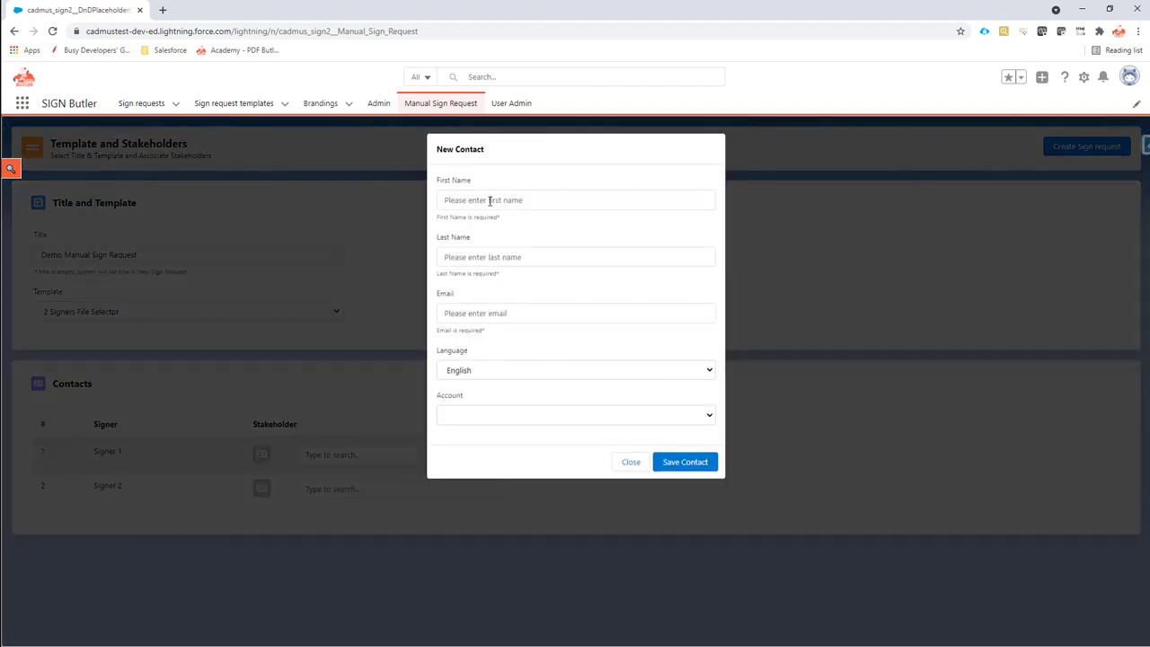
{"action": "left_click", "coordinate": [489, 201]}
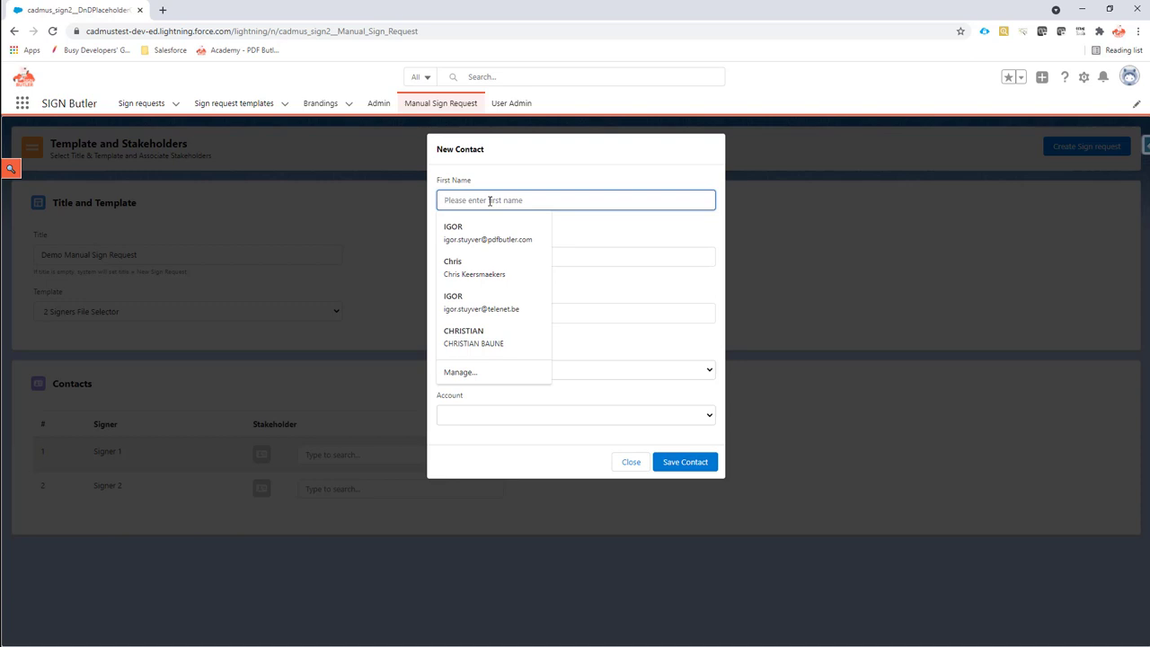
{"action": "type", "text": "Andy"}
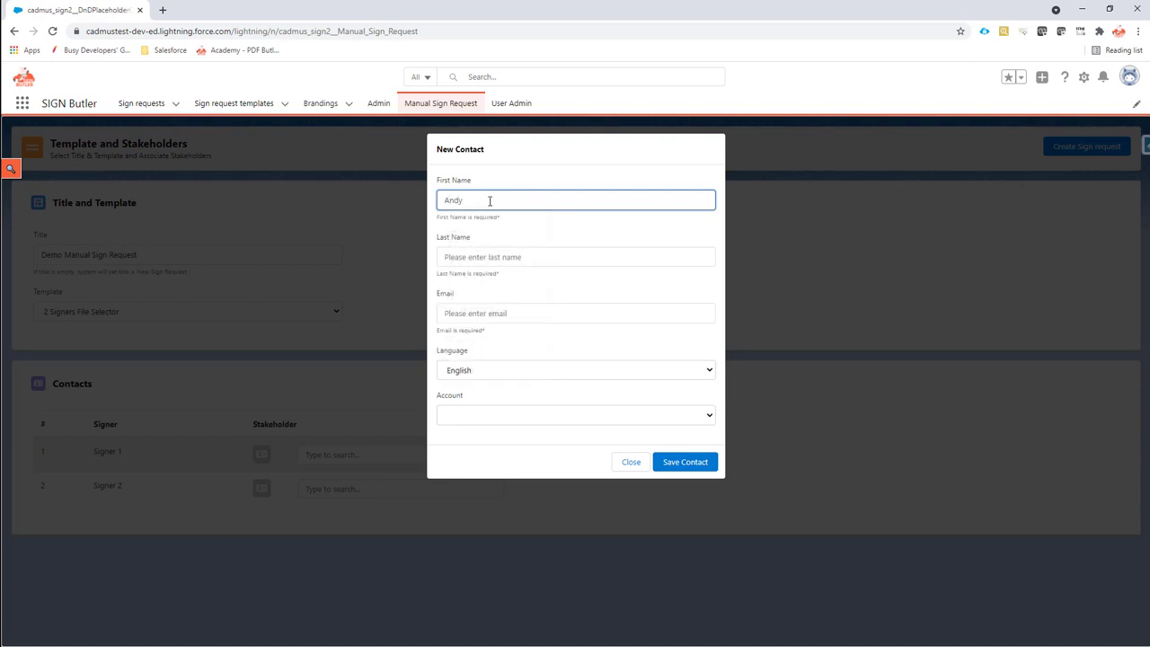
{"action": "key", "text": "Tab"}
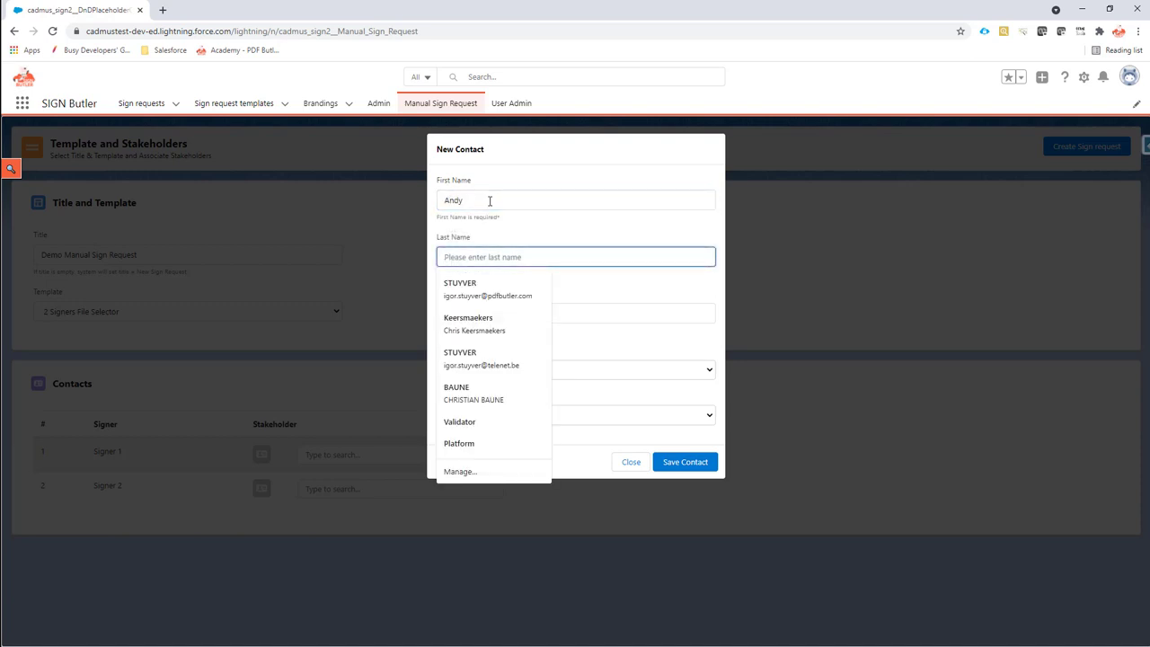
{"action": "type", "text": "Demo"}
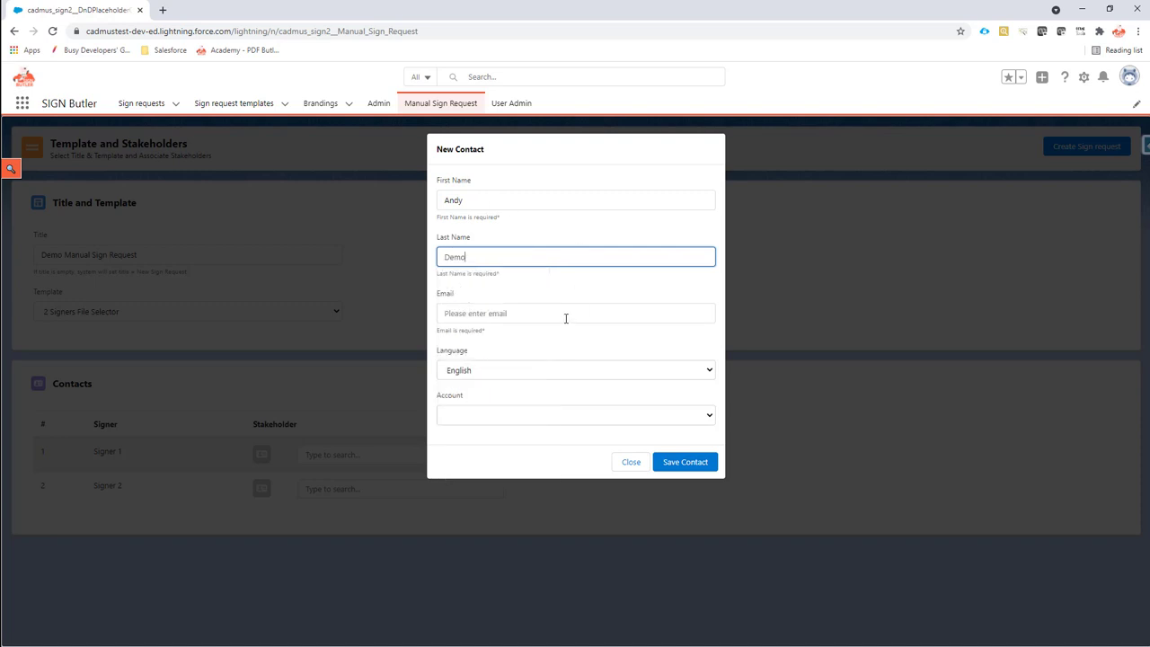
{"action": "left_click", "coordinate": [565, 319]}
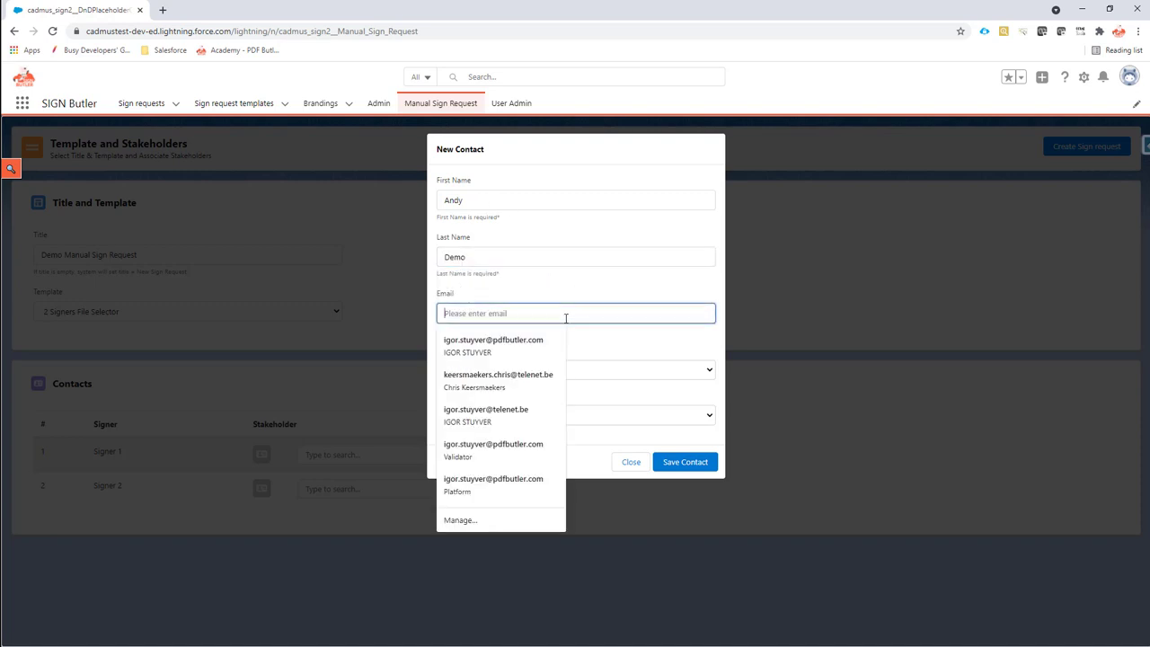
{"action": "left_click", "coordinate": [524, 346]}
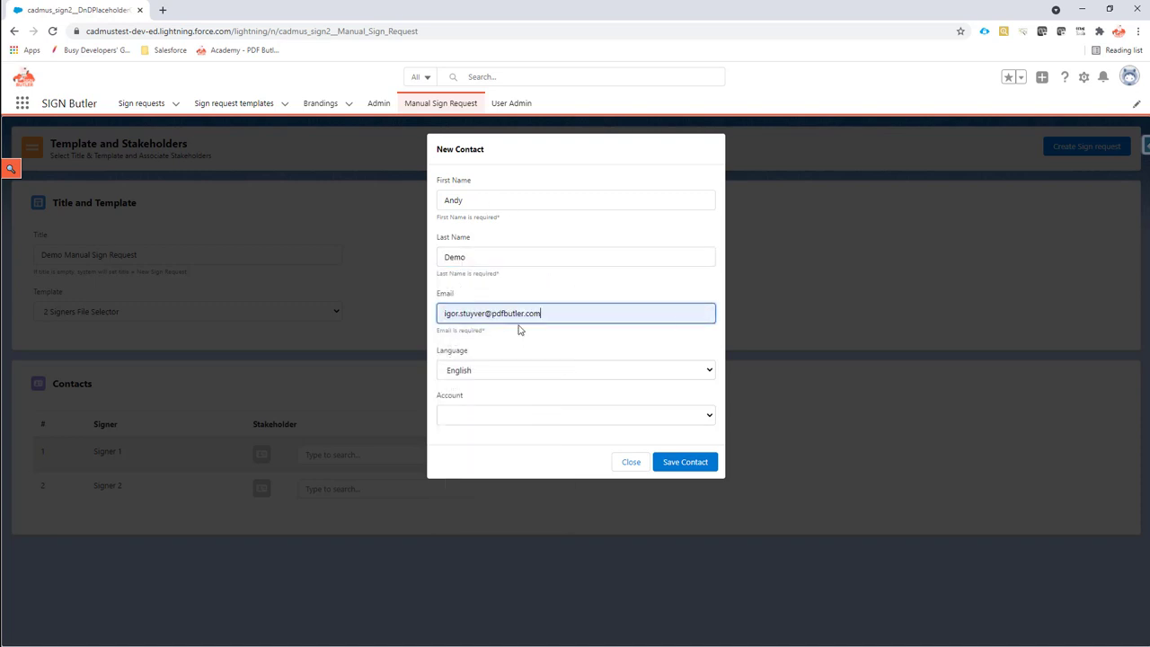
{"action": "left_click", "coordinate": [476, 377]}
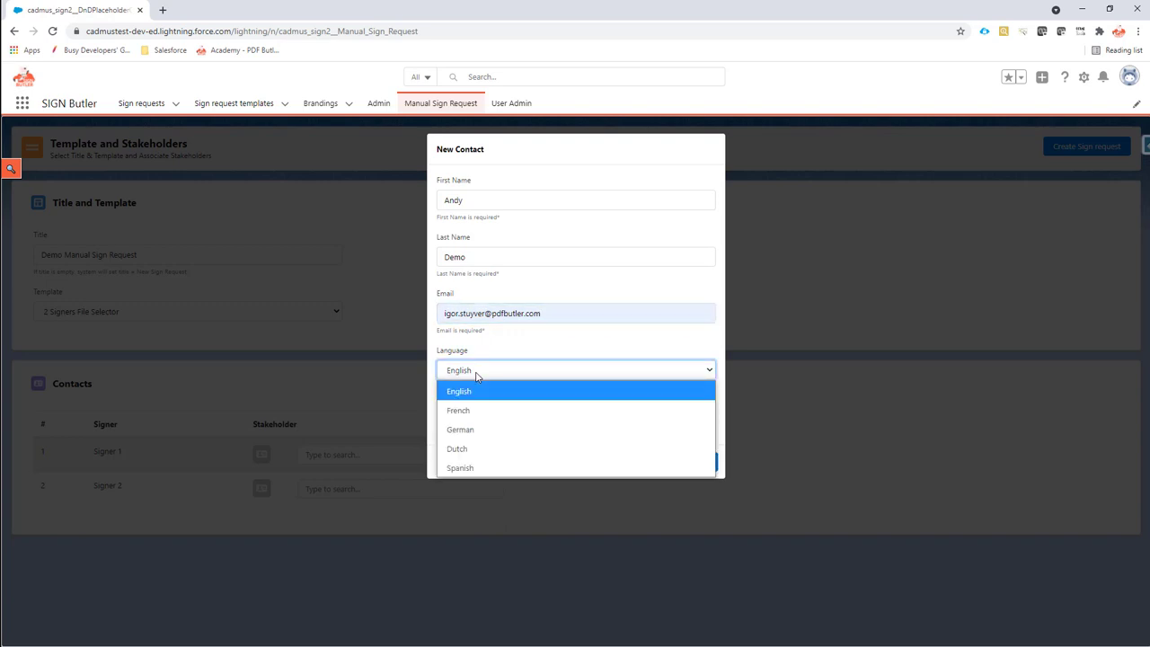
{"action": "left_click", "coordinate": [477, 377]}
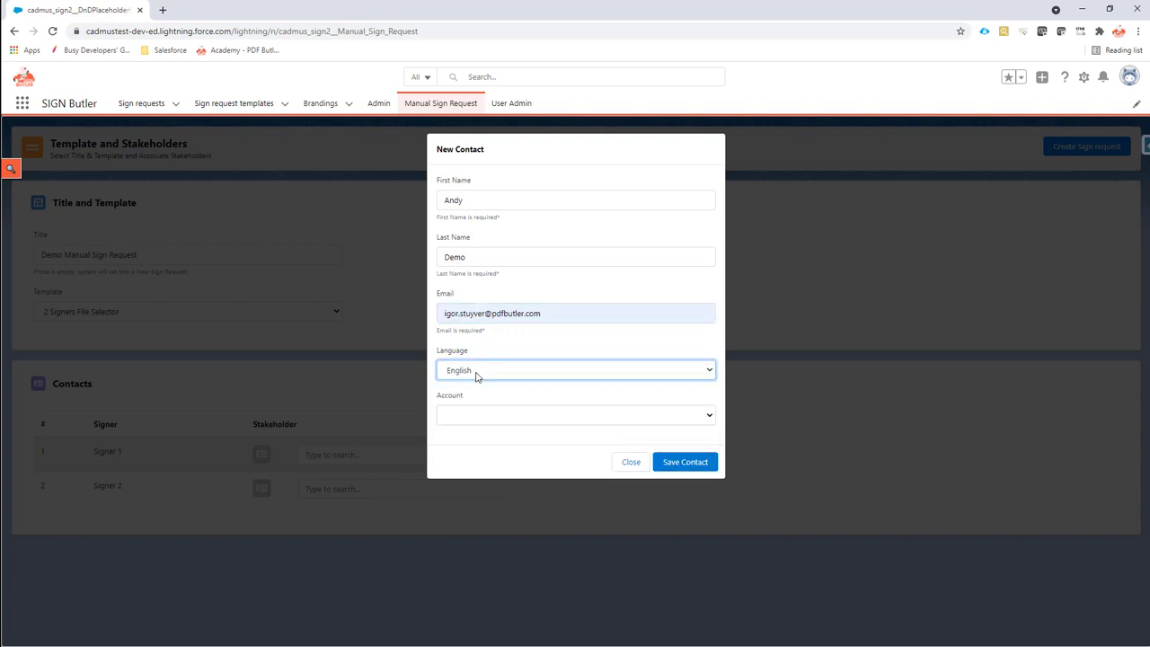
{"action": "left_click", "coordinate": [689, 465]}
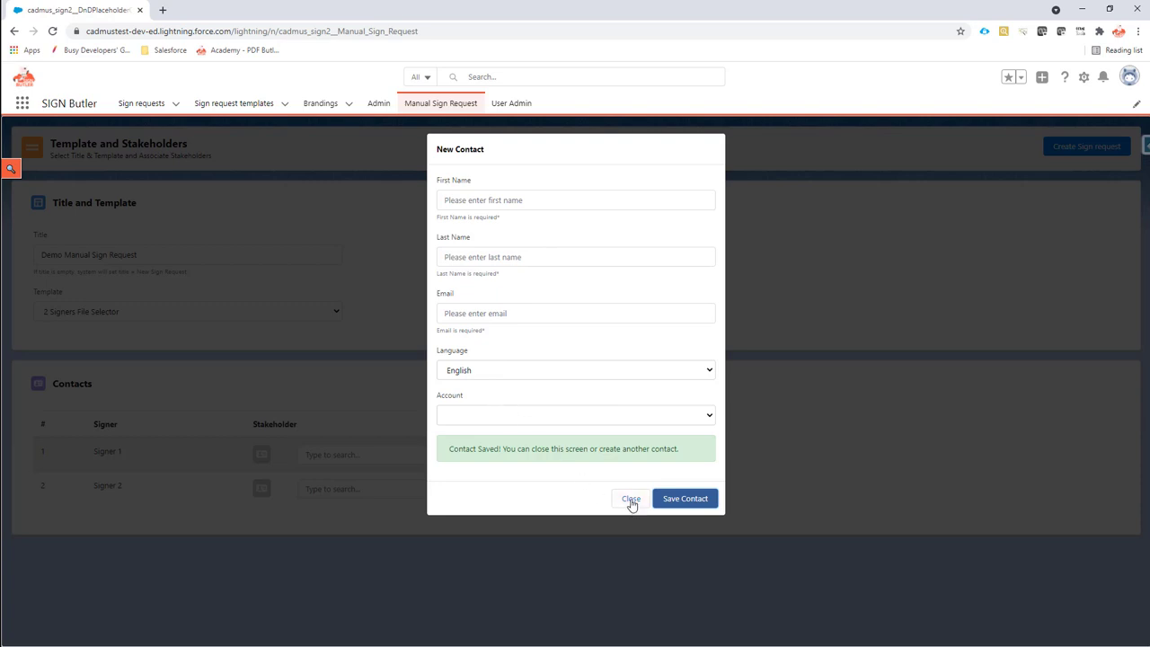
{"action": "left_click", "coordinate": [632, 499]}
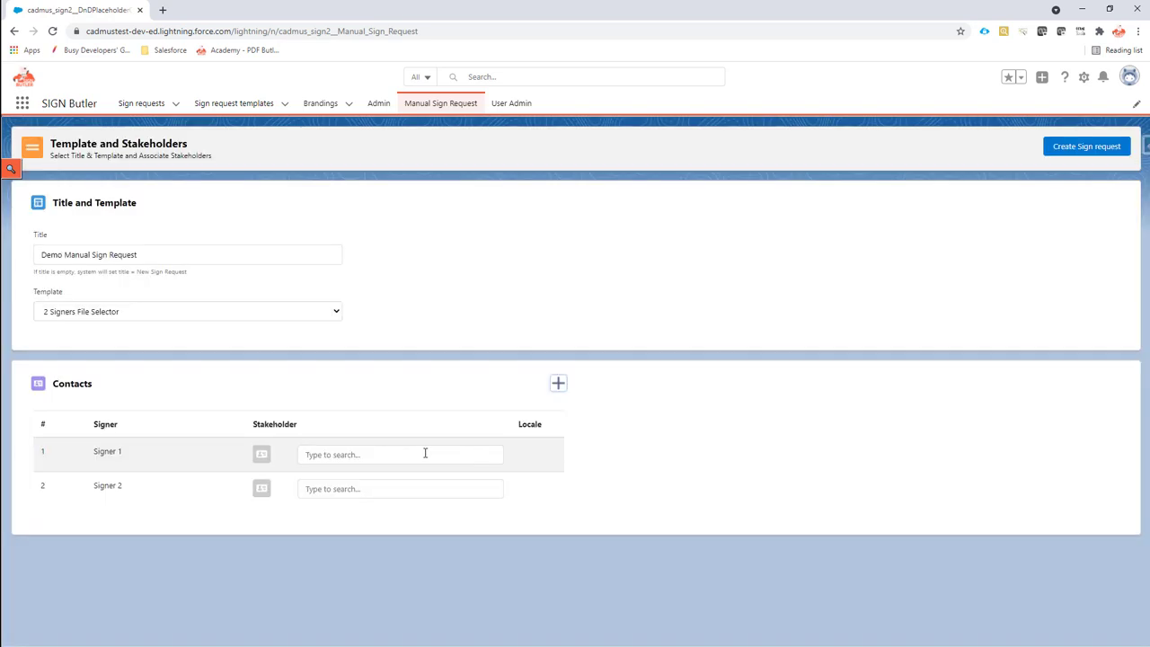
Step: Search for the newly created contact and assign it as the stakeholder for Signer 1
{"action": "left_click", "coordinate": [424, 453]}
{"action": "type", "text": "demo"}
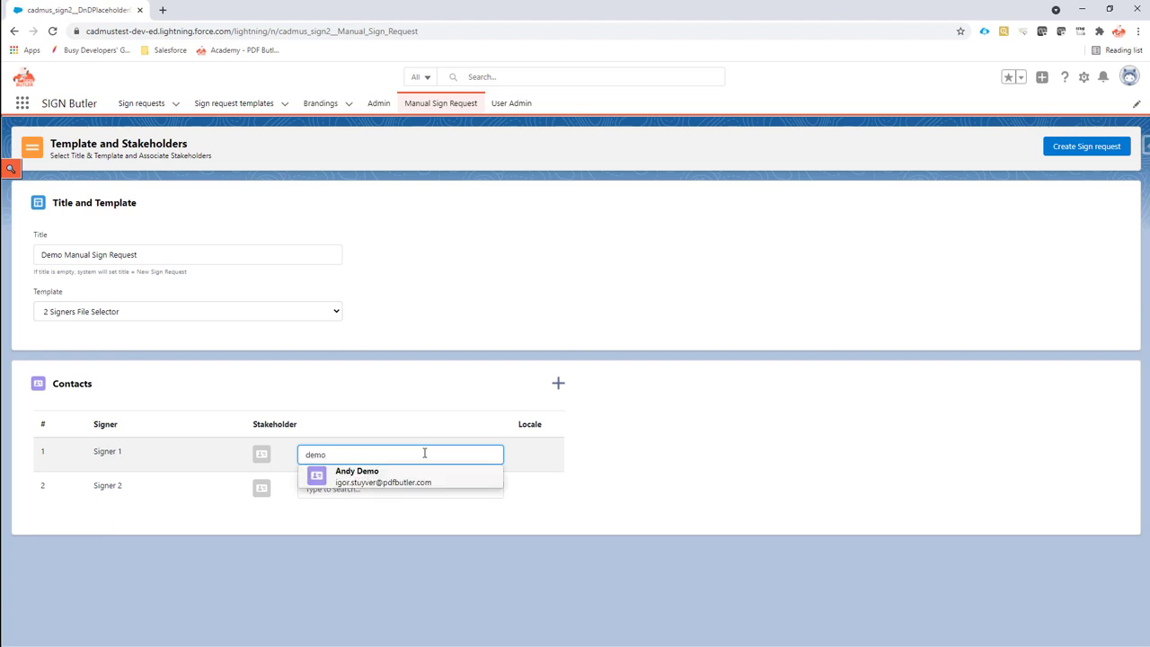
{"action": "left_click", "coordinate": [420, 474]}
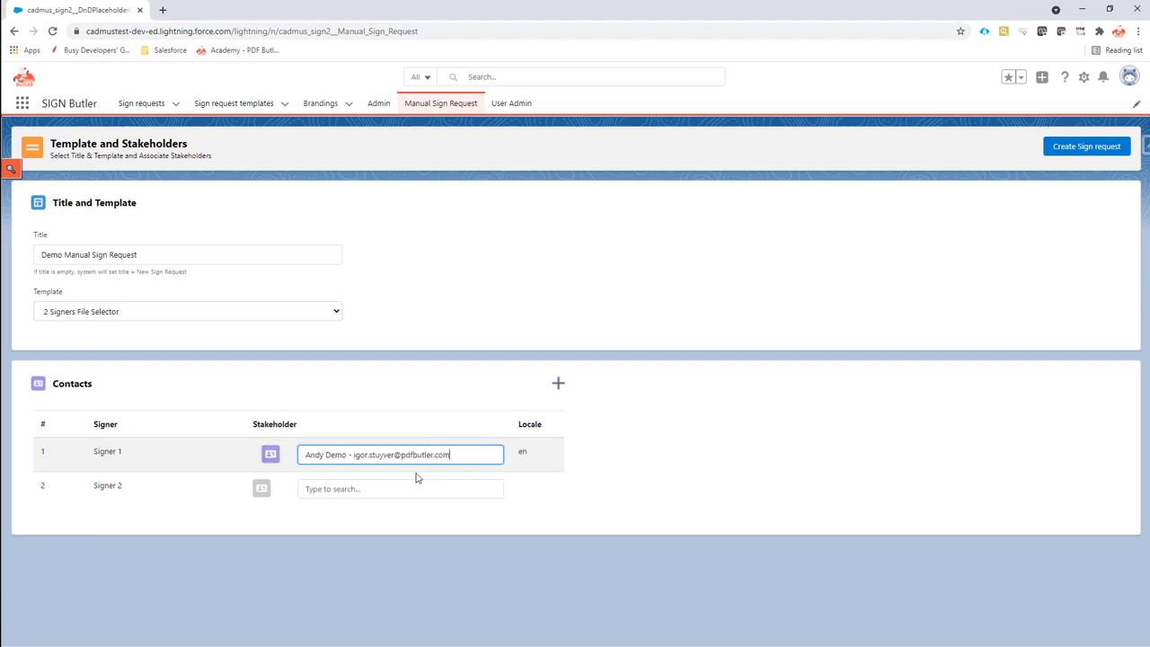
Step: Search for the company representative and assign the user with the pdfbutler.com e-mail as the stakeholder for Signer 2
{"action": "left_click", "coordinate": [396, 489]}
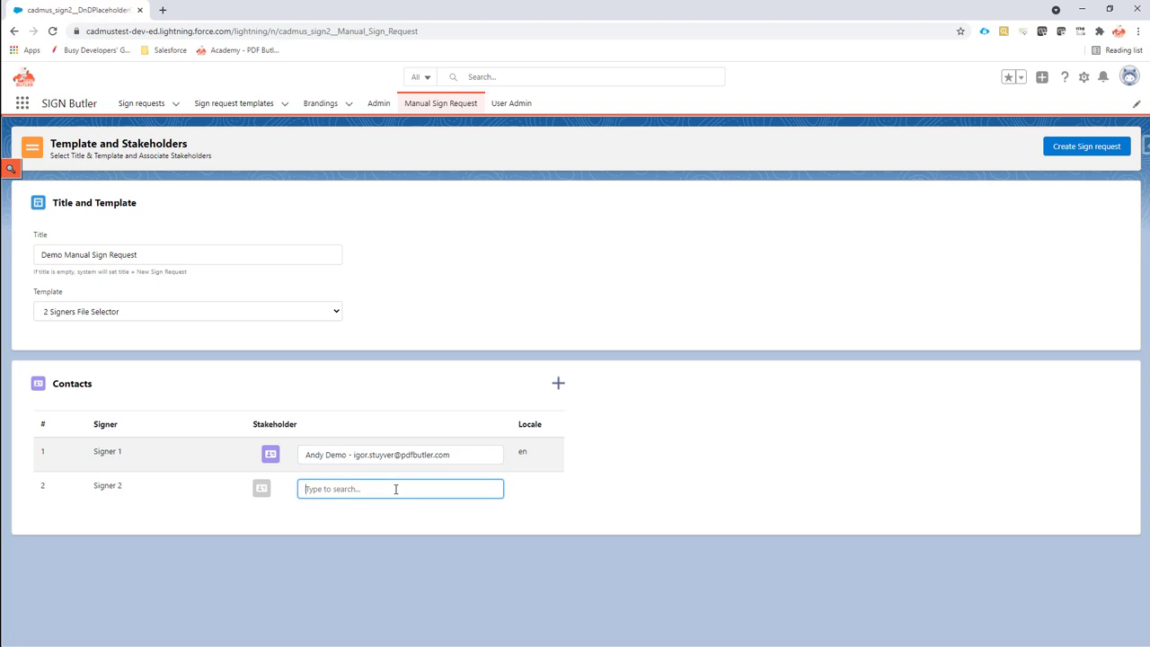
{"action": "type", "text": "i"}
{"action": "key", "text": "BackSpace"}
{"action": "type", "text": "igor"}
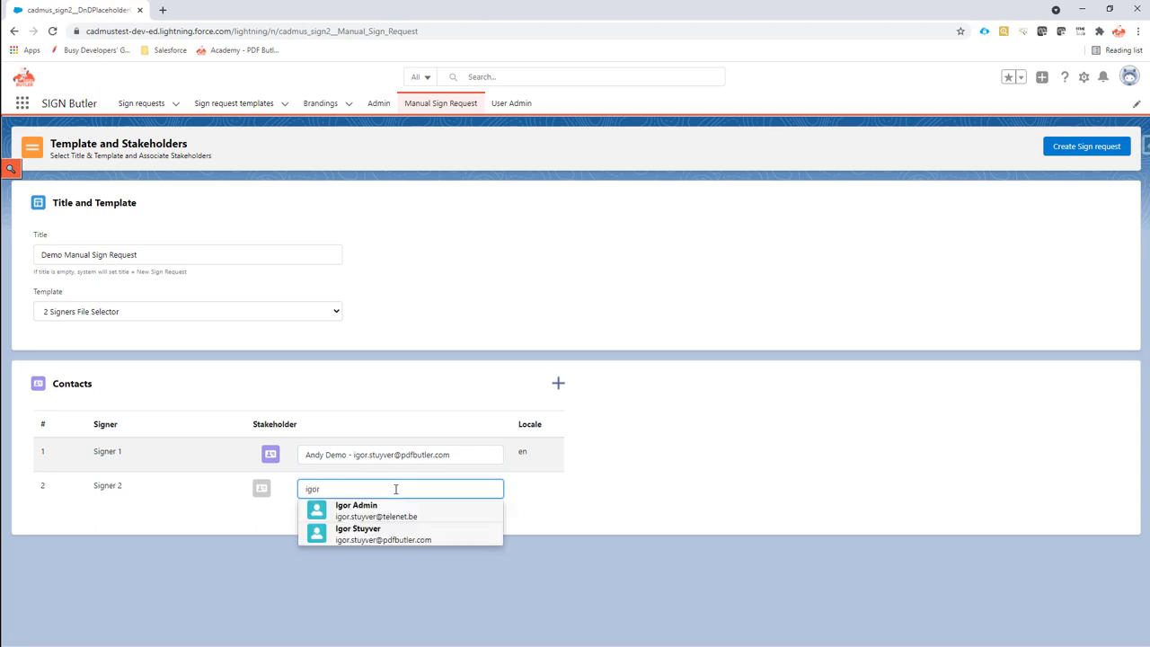
{"action": "left_click", "coordinate": [405, 534]}
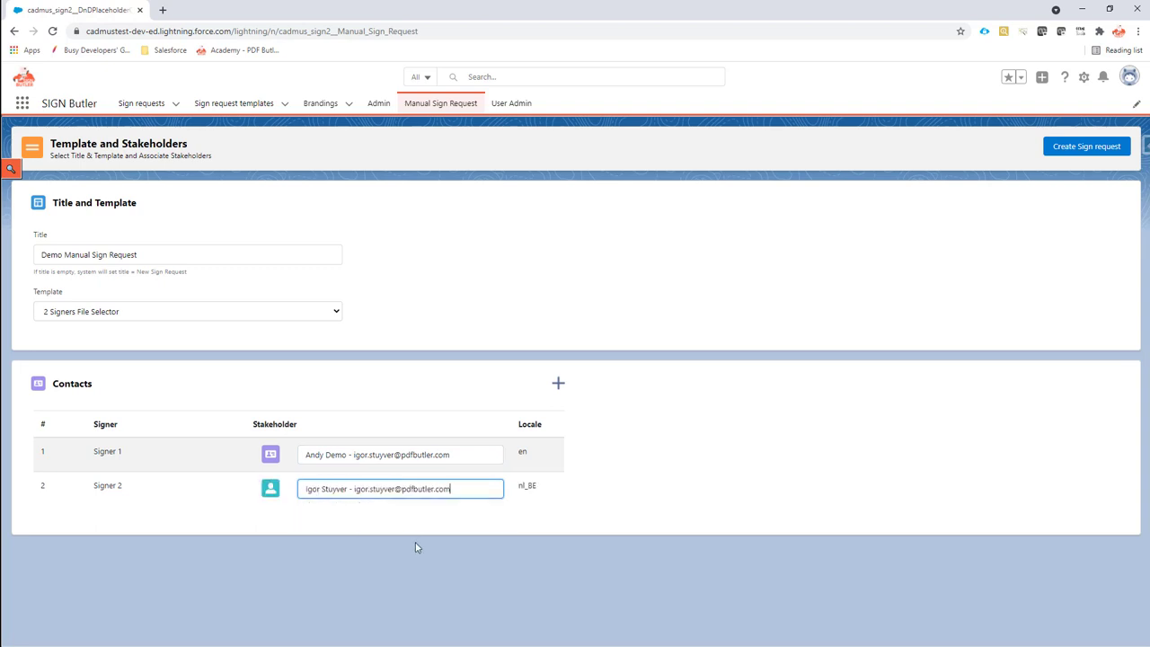
Step: Check the locales of both signers and create the sign request
{"action": "left_click", "coordinate": [522, 453]}
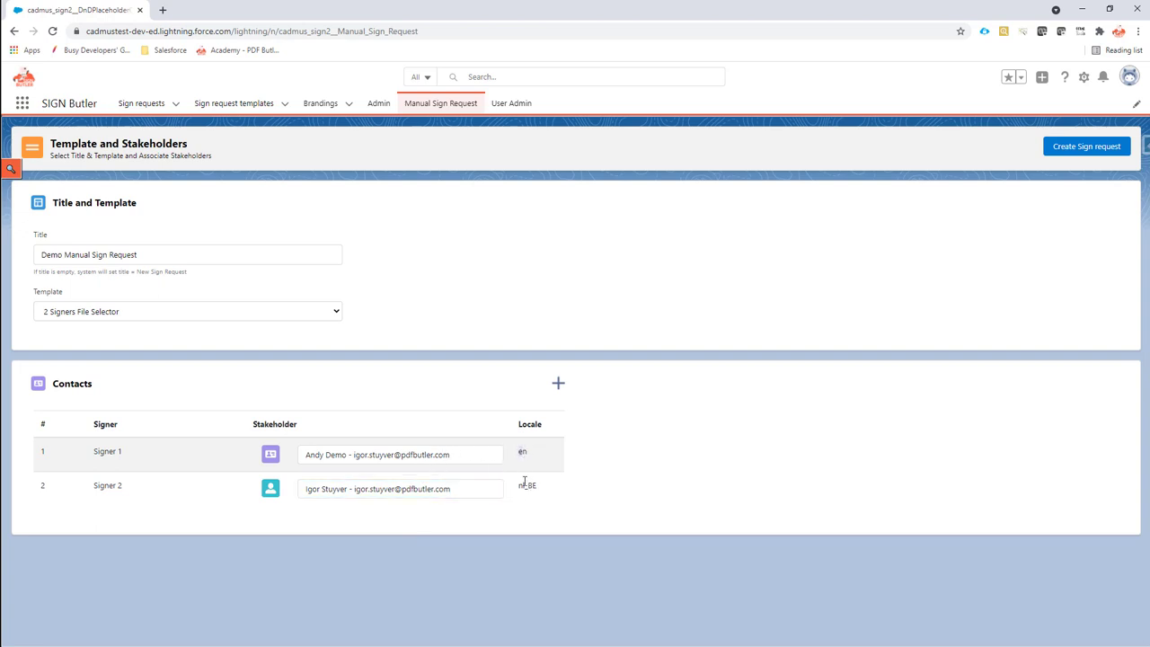
{"action": "left_click_drag", "start_coordinate": [519, 485], "coordinate": [531, 486]}
{"action": "left_click", "coordinate": [1111, 150]}
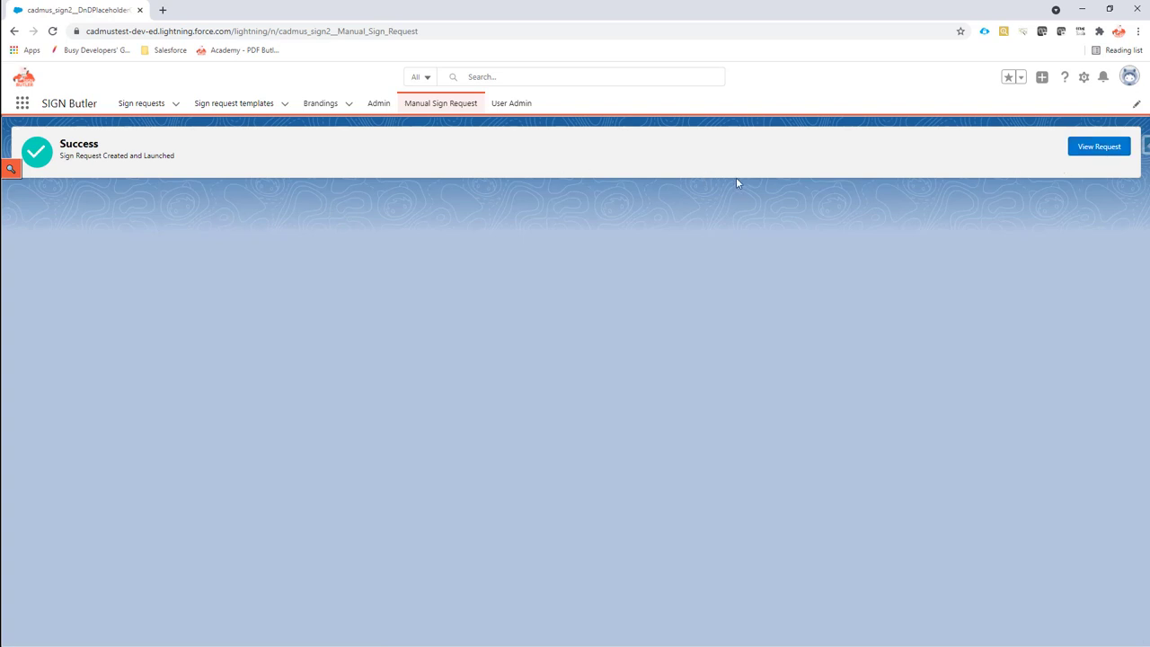
Step: Open the newly created sign request and examine its signers and audit trail
{"action": "left_click_drag", "start_coordinate": [64, 156], "coordinate": [108, 152]}
{"action": "left_click", "coordinate": [1094, 151]}
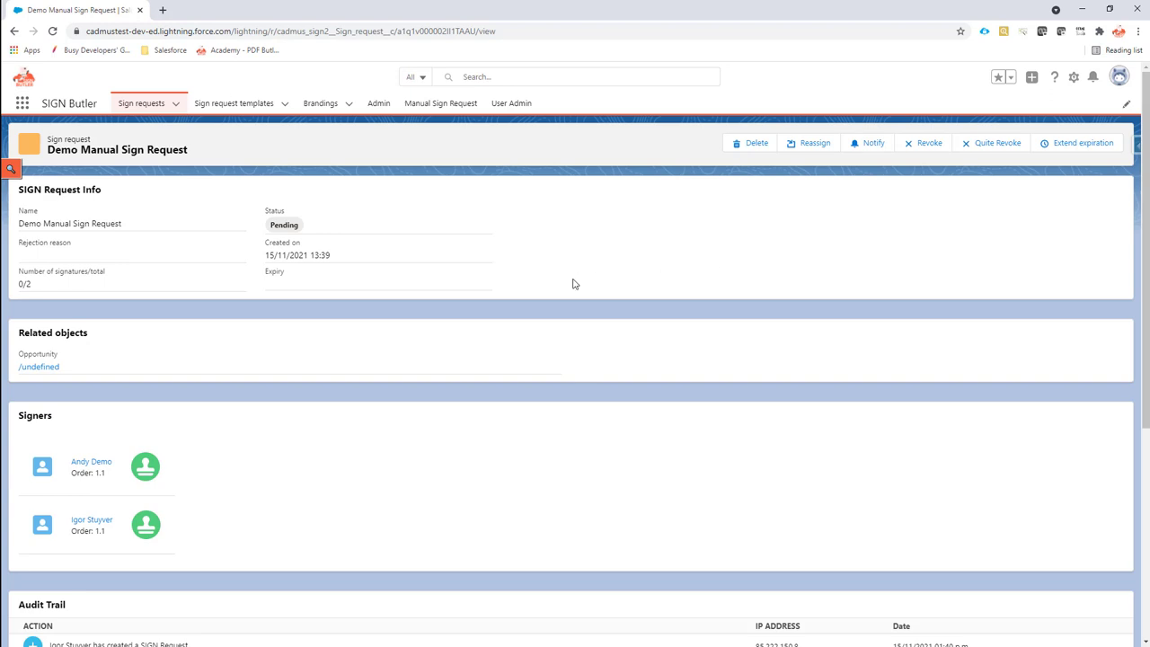
{"action": "scroll", "coordinate": [565, 285], "scroll_direction": "down", "scroll_amount": 2}
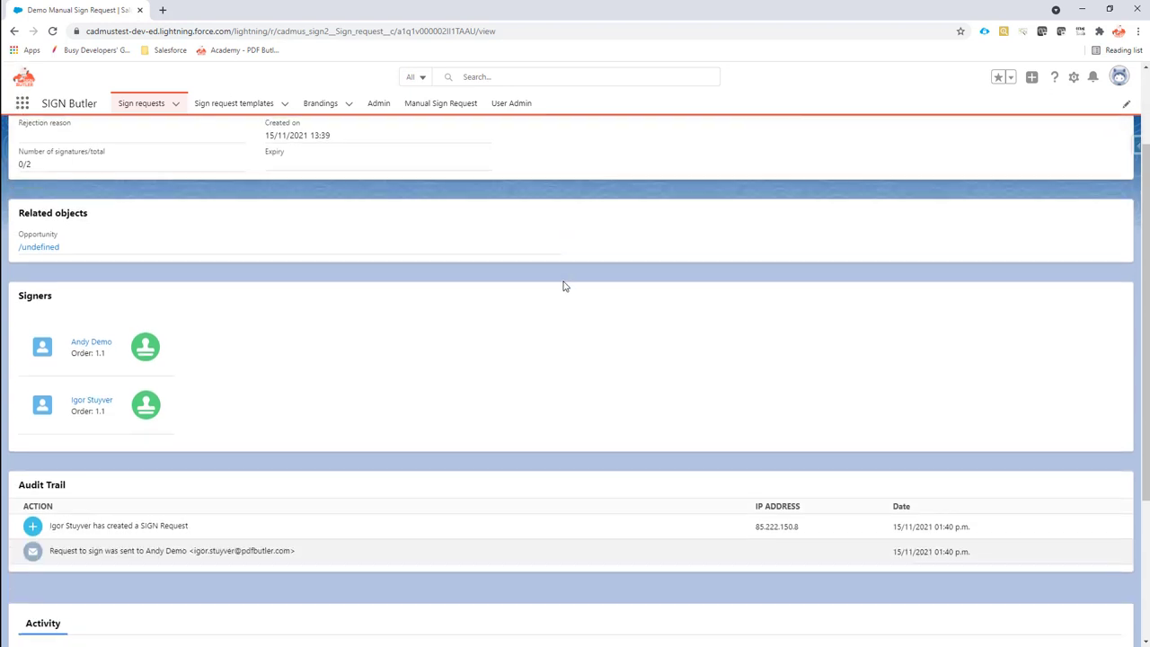
{"action": "scroll", "coordinate": [565, 286], "scroll_direction": "down", "scroll_amount": 2}
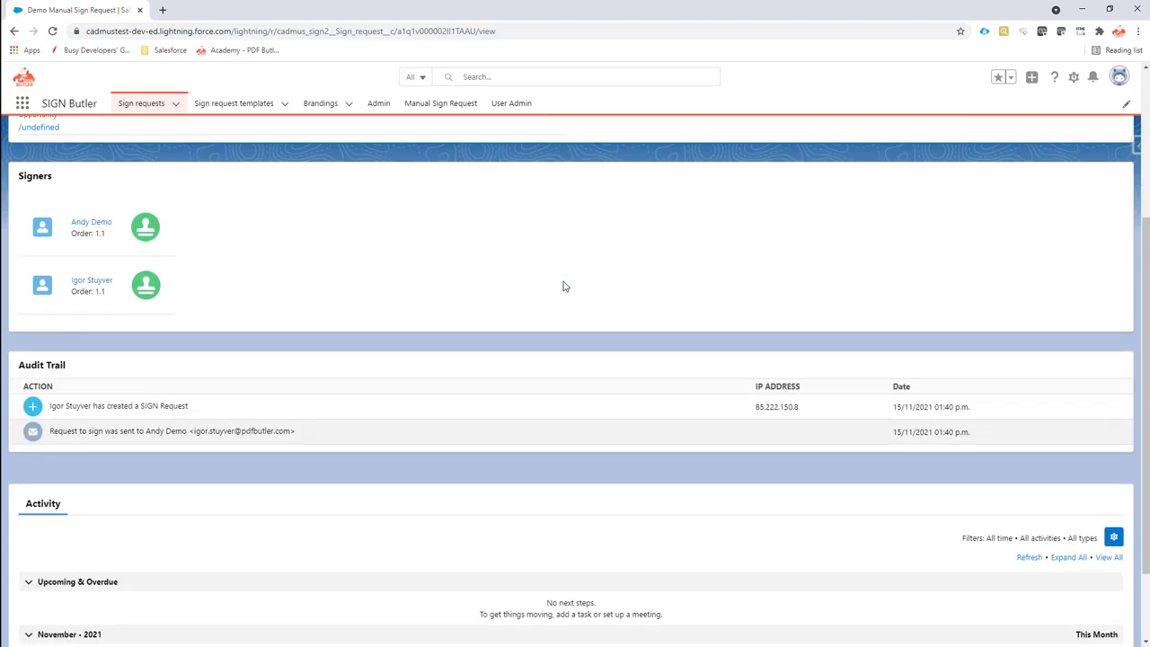